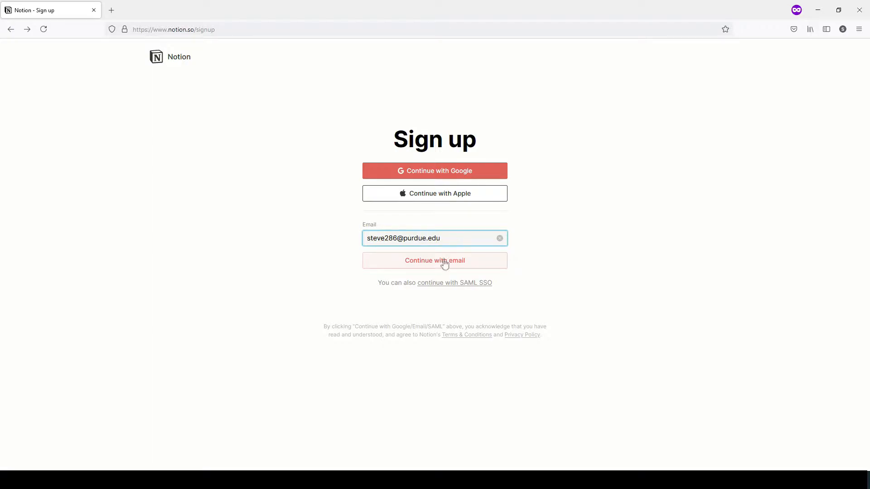
# Step: Request a sign-up code for the entered e-mail address and accept the starter templates in the new workspace
pyautogui.click(444, 264)
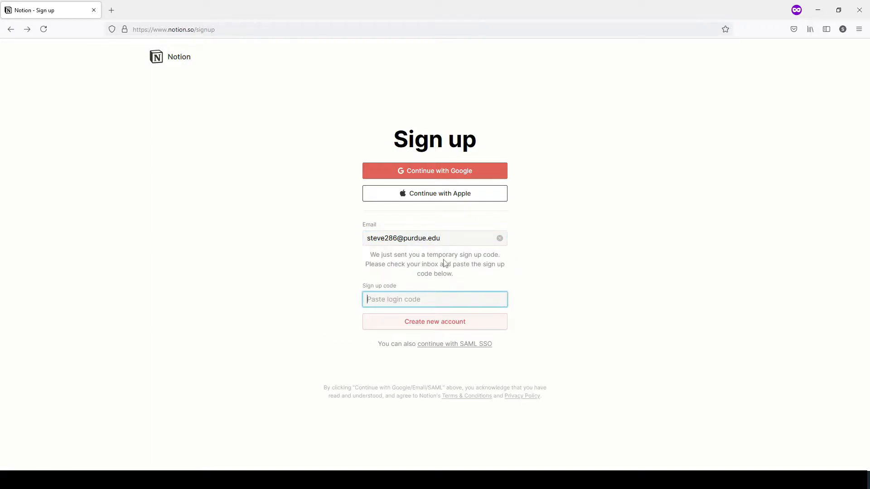
pyautogui.moveTo(463, 276); pyautogui.dragTo(368, 255)
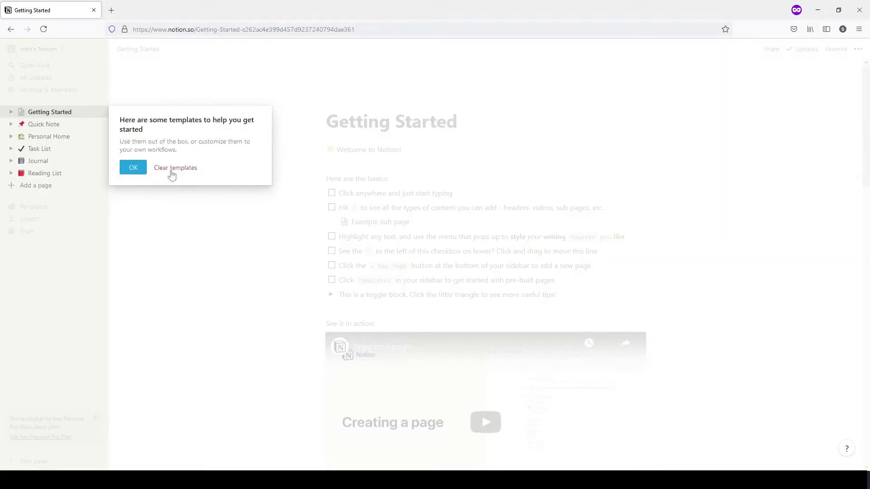
pyautogui.click(133, 168)
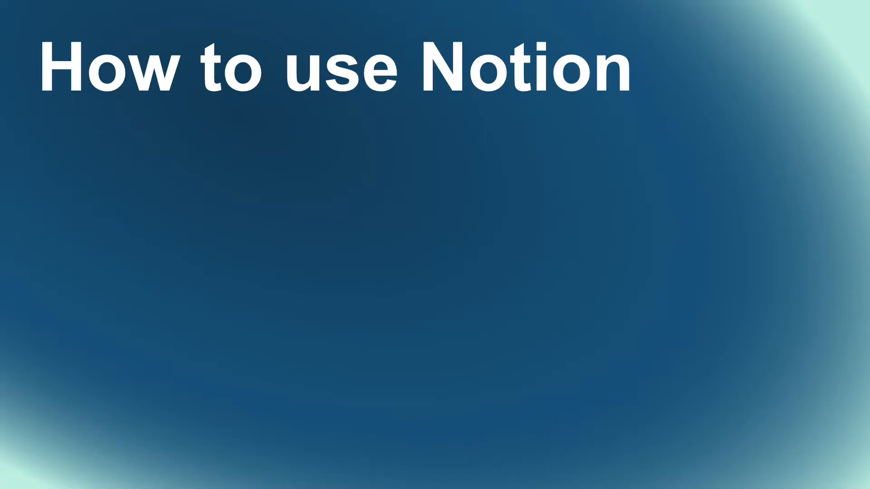
# Step: Title the new page "This is a Page" and continue with an empty body
pyautogui.write('hi')
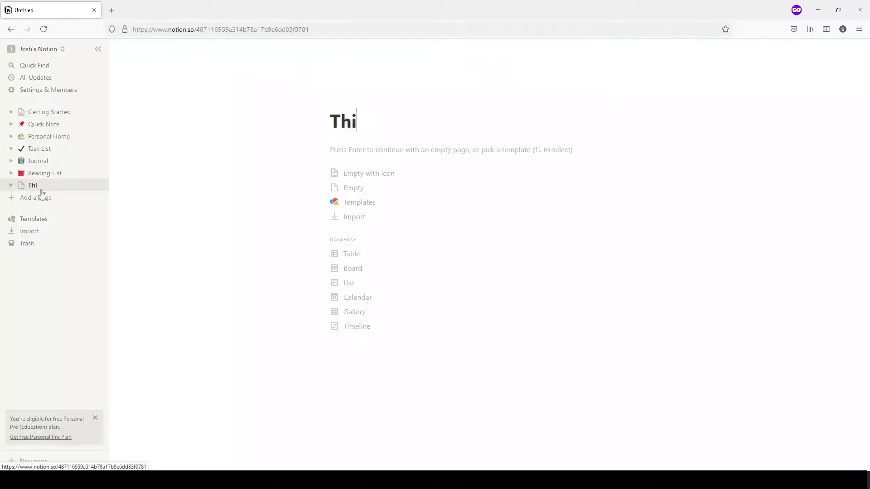
pyautogui.write('s is a Page')
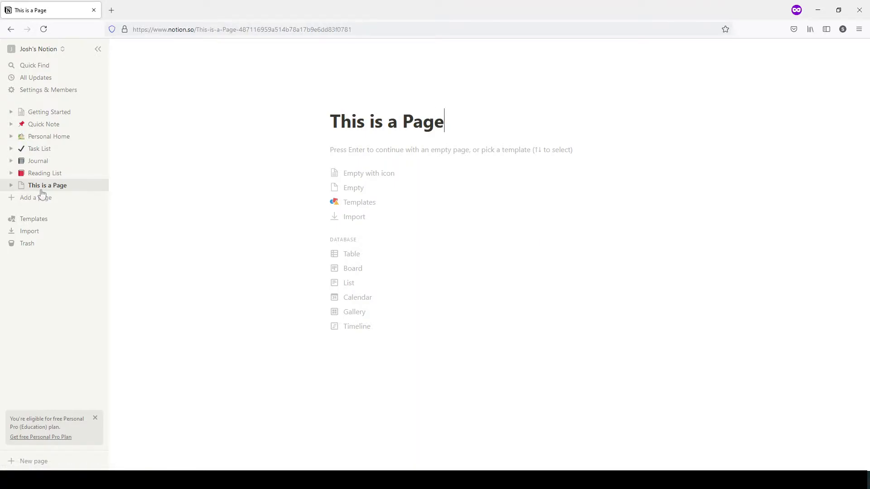
pyautogui.press('Return')
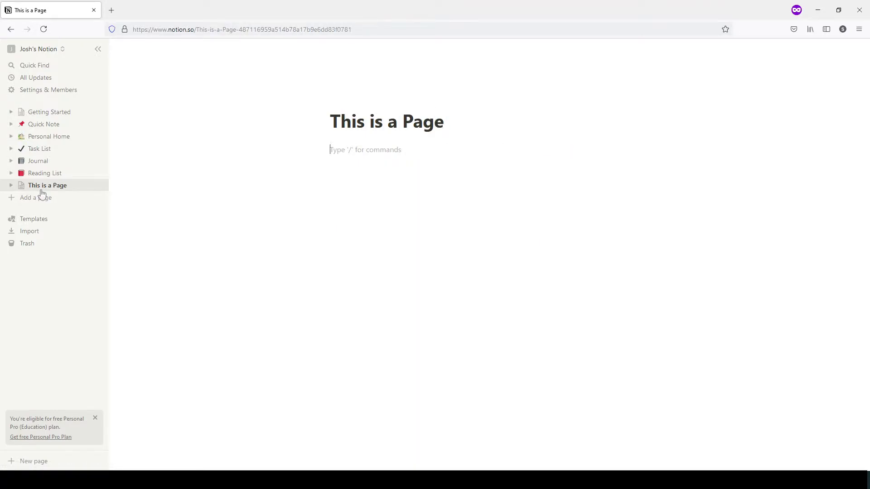
# Step: Add two text blocks: "Pressing enter or return will create a new text block." and "See? This is another block."
pyautogui.write('Pressing enter or return will create a n')
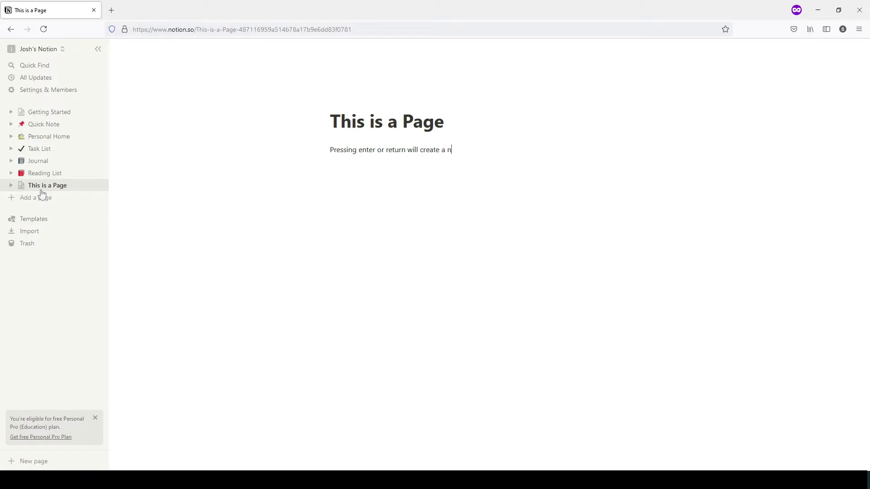
pyautogui.write('ew text block.')
pyautogui.press('Return')
pyautogui.write('See? This is another block.')
pyautogui.press('Return')
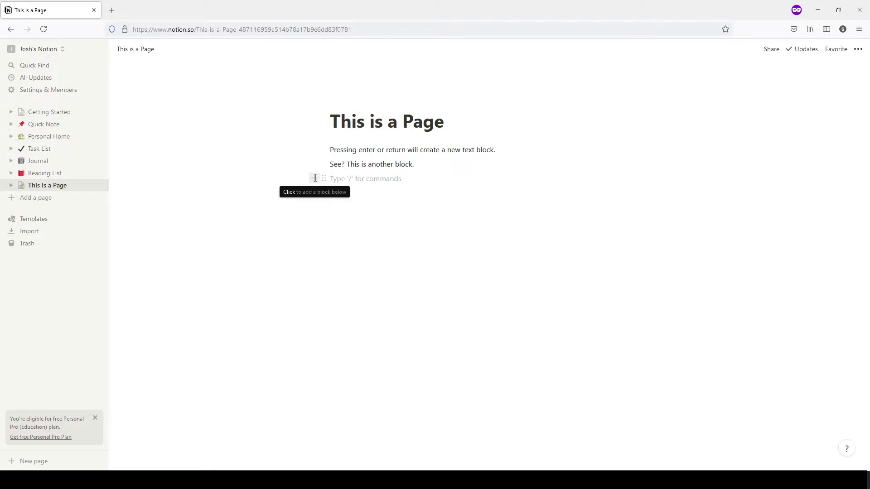
# Step: Write a third text block reading "You can also add blocks with the mouse" and insert a new block below it
pyautogui.write('You can also ')
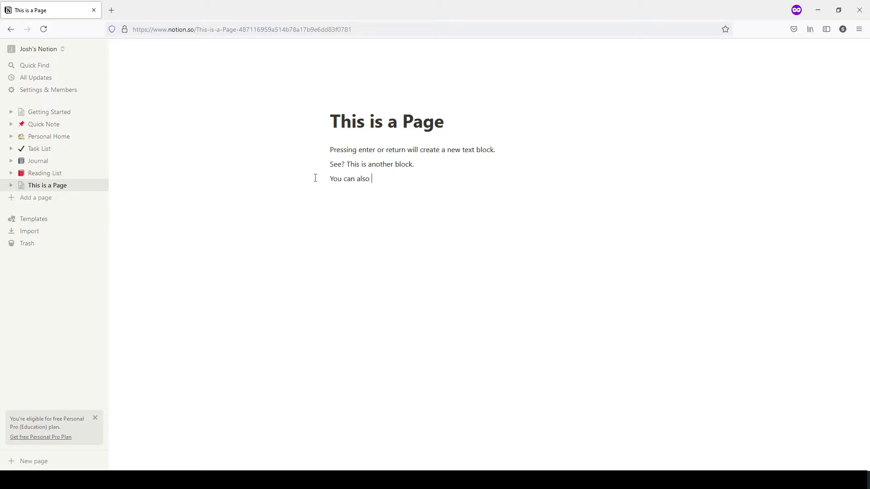
pyautogui.write('add blocks with the mouse')
pyautogui.click(315, 178)
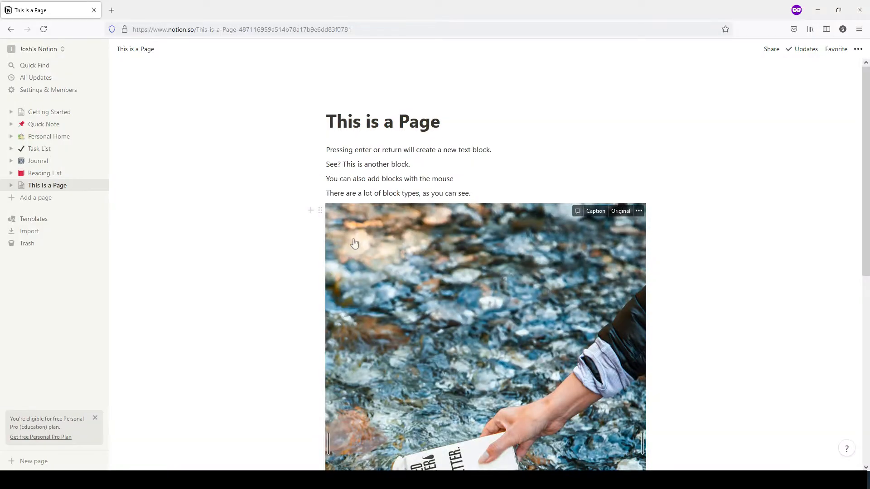
# Step: Place the image in a column beside the first text block and move the other three text blocks under that first block
pyautogui.moveTo(321, 210); pyautogui.dragTo(662, 148)
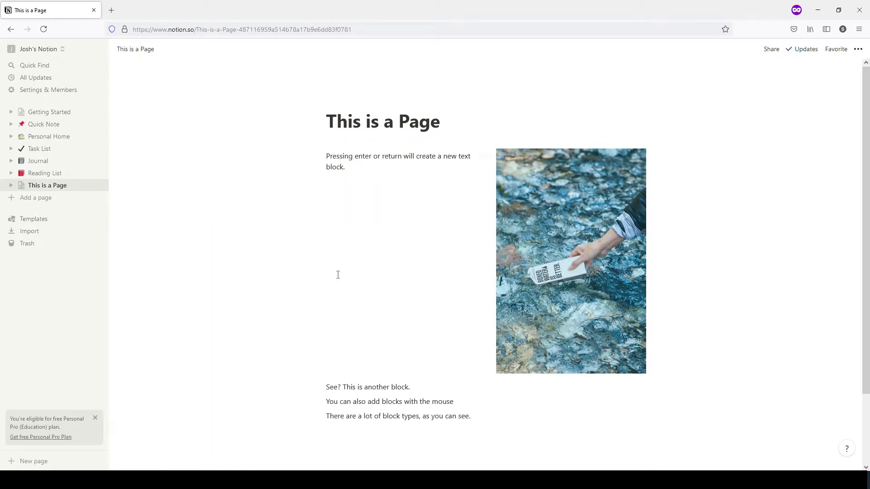
pyautogui.moveTo(319, 386); pyautogui.dragTo(342, 197)
pyautogui.moveTo(321, 387); pyautogui.dragTo(328, 204)
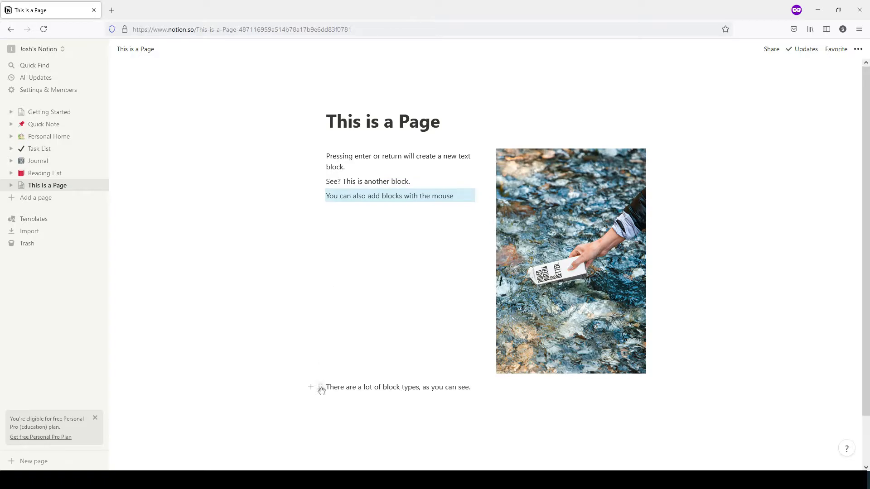
pyautogui.moveTo(321, 388); pyautogui.dragTo(321, 226)
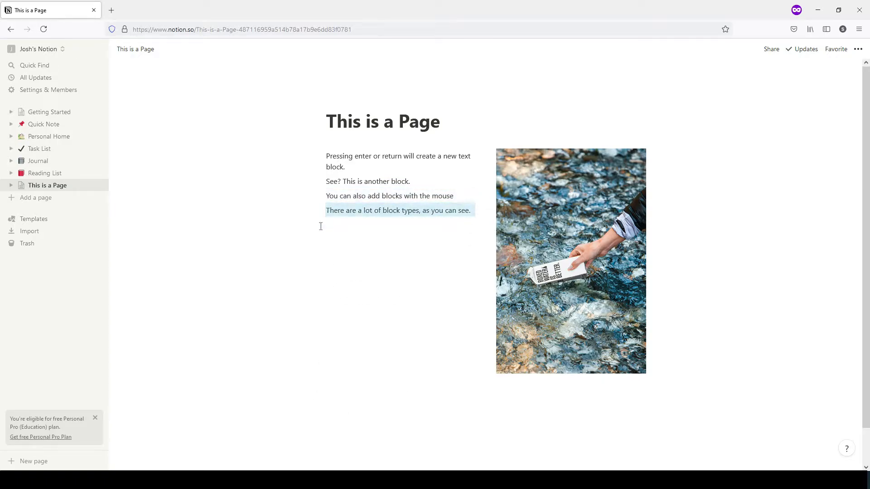
# Step: Add a sub-page below the last text block, titled "This is a Sub Page", as an empty page with icon
pyautogui.click(311, 210)
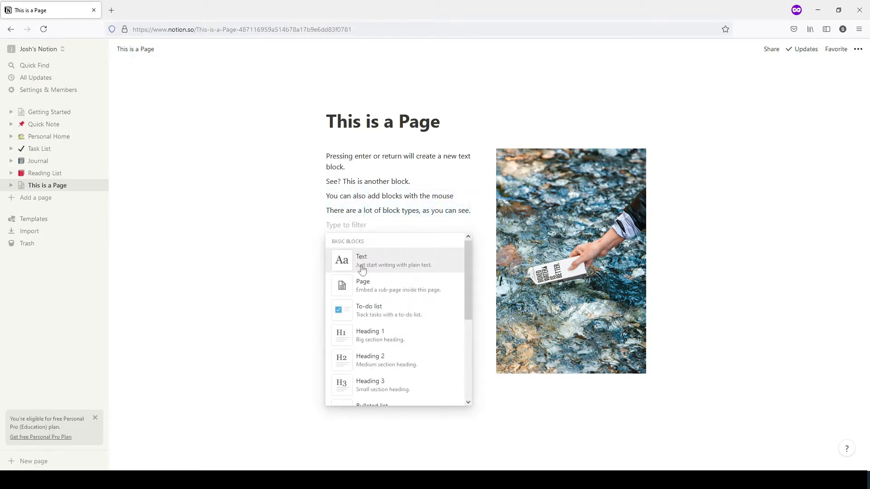
pyautogui.click(363, 286)
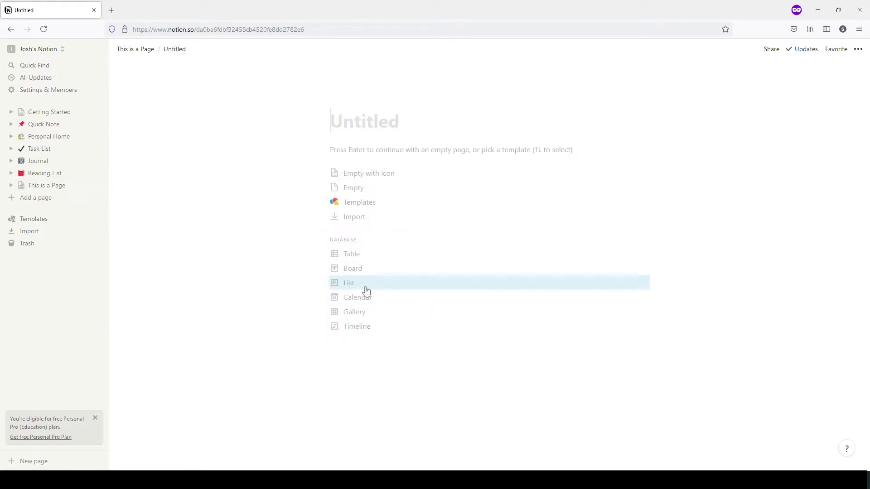
pyautogui.write('This is a Sub Page')
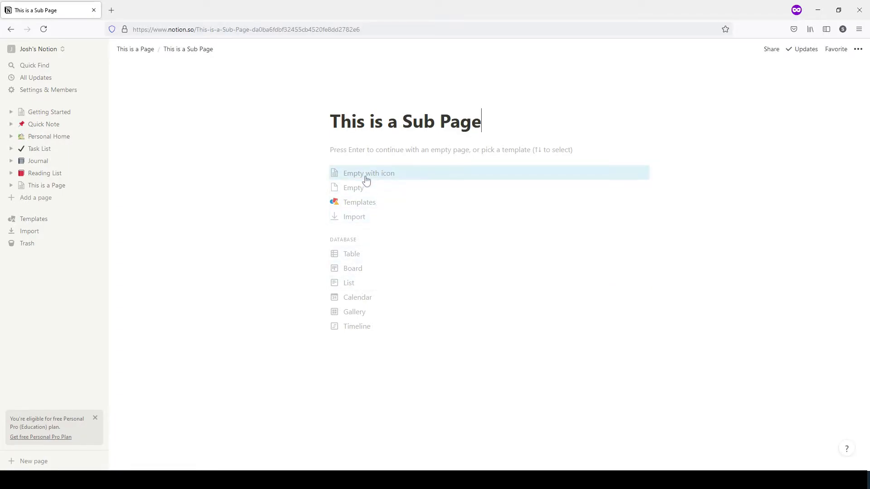
pyautogui.click(366, 179)
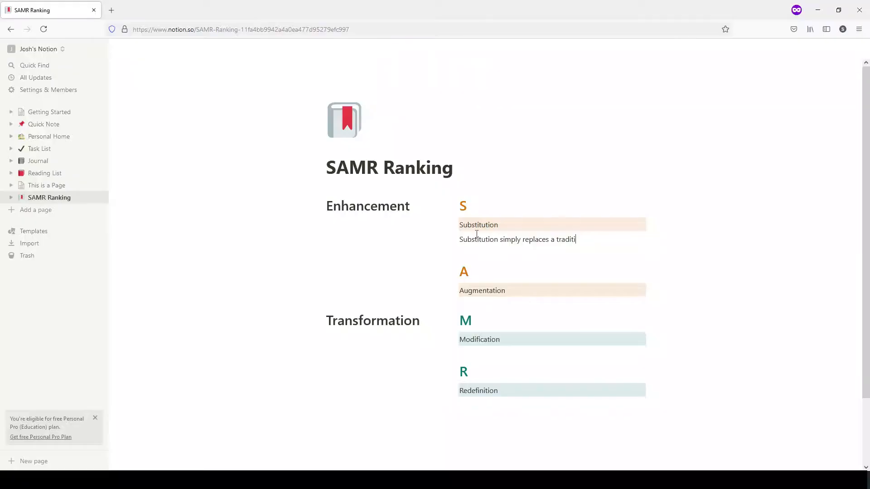
# Step: Complete the Substitution description with "traditional tool with a more technological one. For instance, replacing paper quizzes with online quizzes."
pyautogui.write('nal tool with a more tech')
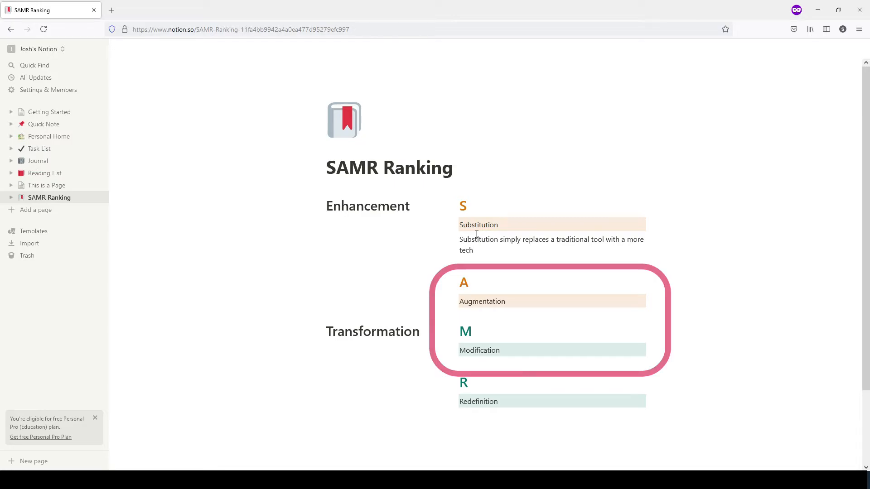
pyautogui.write('nological one. For instanc')
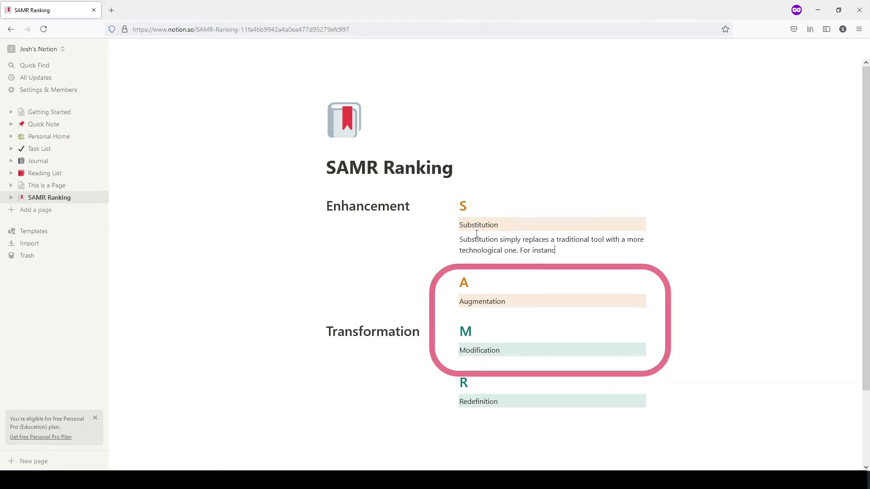
pyautogui.write('e, replacing paper')
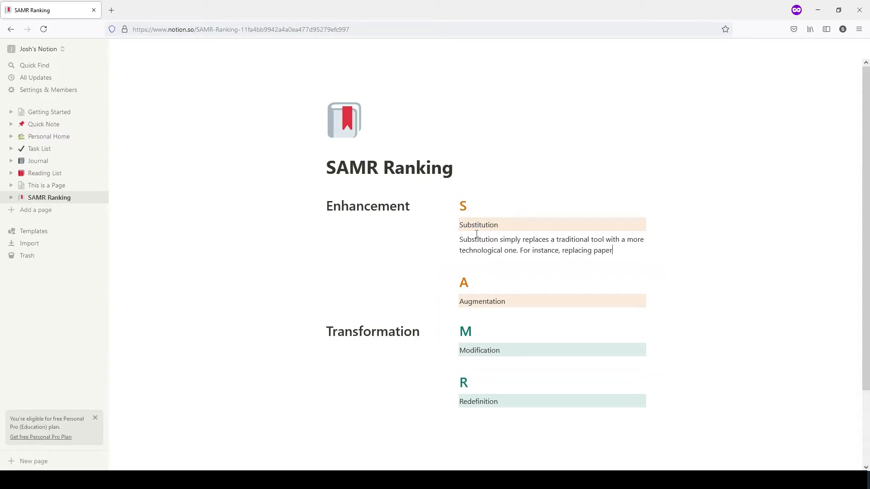
pyautogui.write(' quizzes with online quiz')
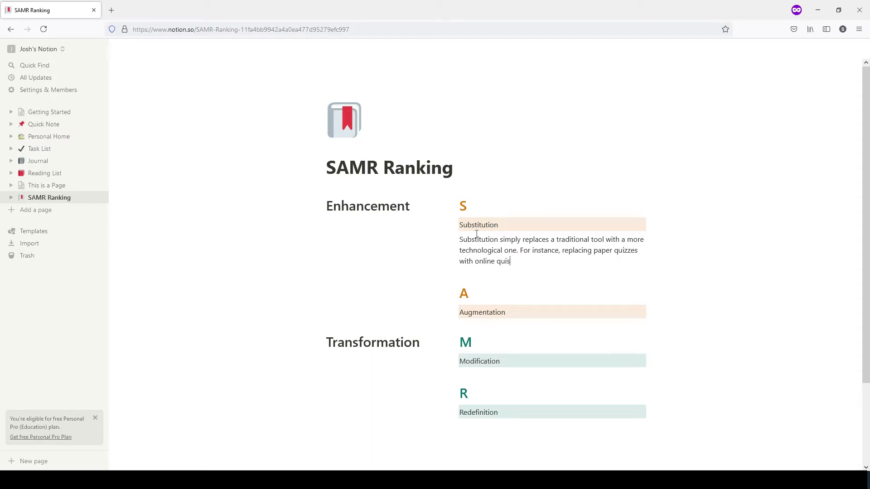
pyautogui.write('zes.')
# Step: Add a text block under the Augmentation heading and begin its description with "Augmentation"
pyautogui.click(441, 312)
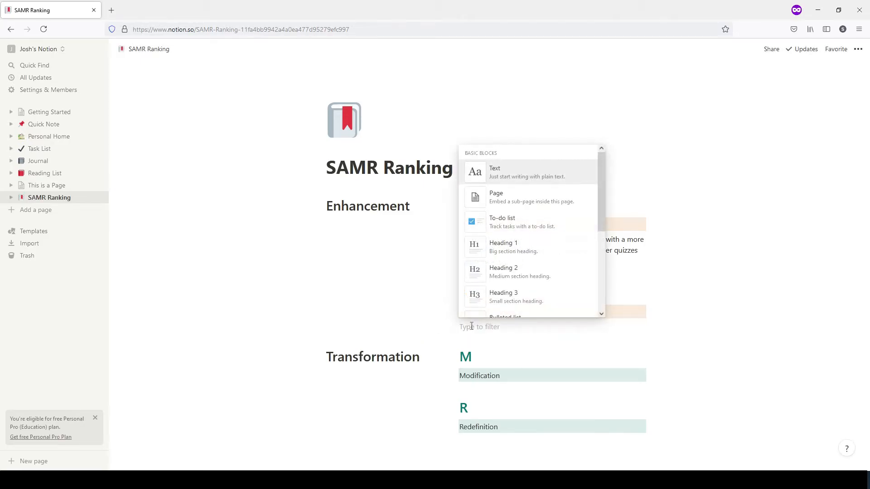
pyautogui.click(472, 326)
pyautogui.write('Augmentation')
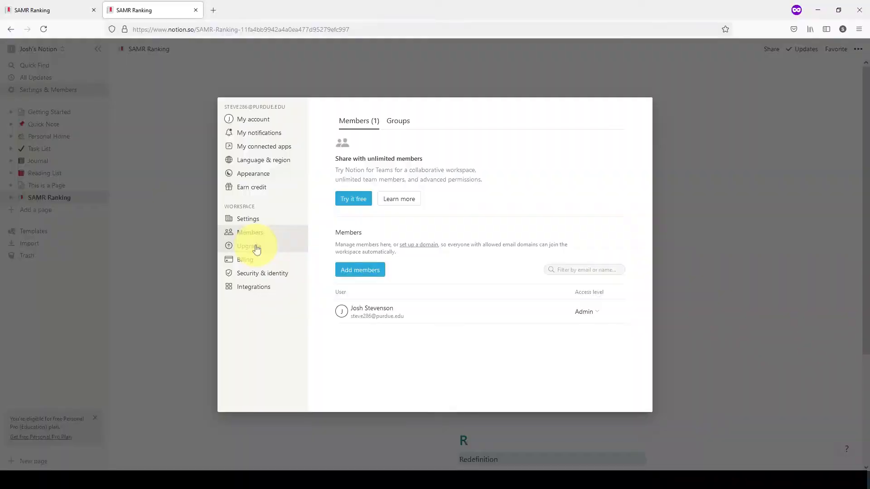
# Step: Examine the workspace upgrade options, comparing plan prices, limits and features, and read the students and educators offer
pyautogui.click(255, 247)
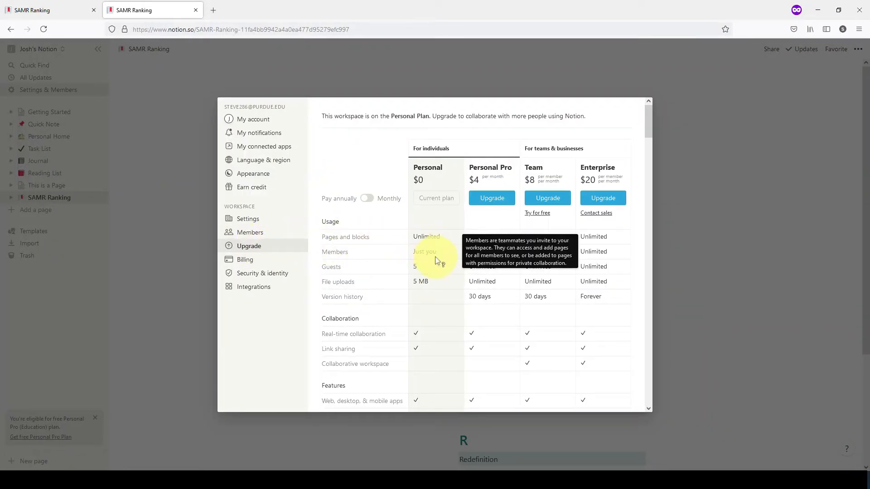
pyautogui.moveTo(423, 270)
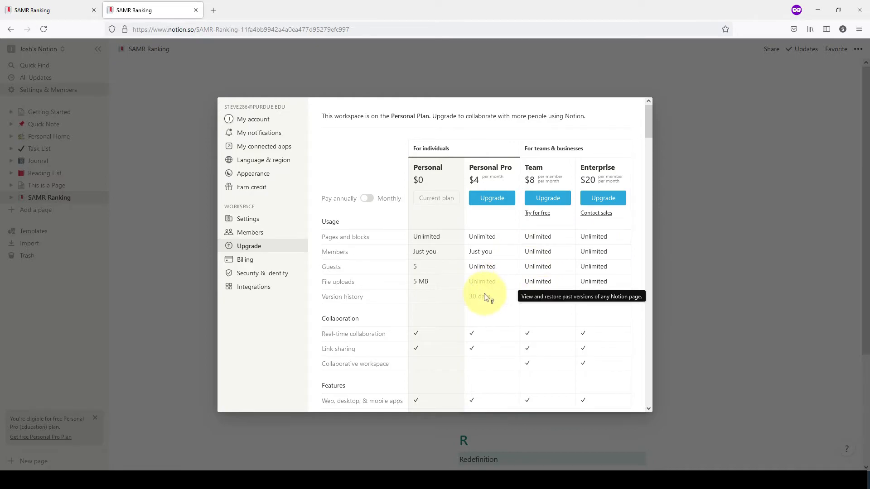
pyautogui.scroll(-3, 485, 295)
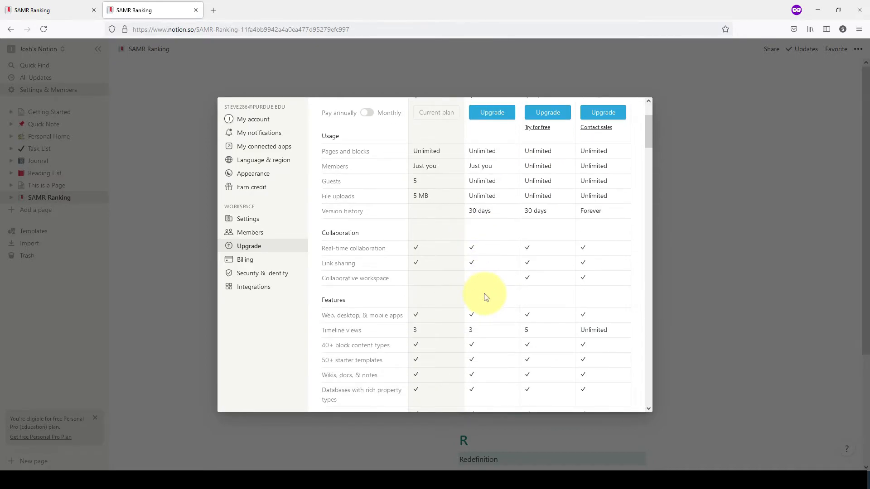
pyautogui.scroll(-4, 485, 296)
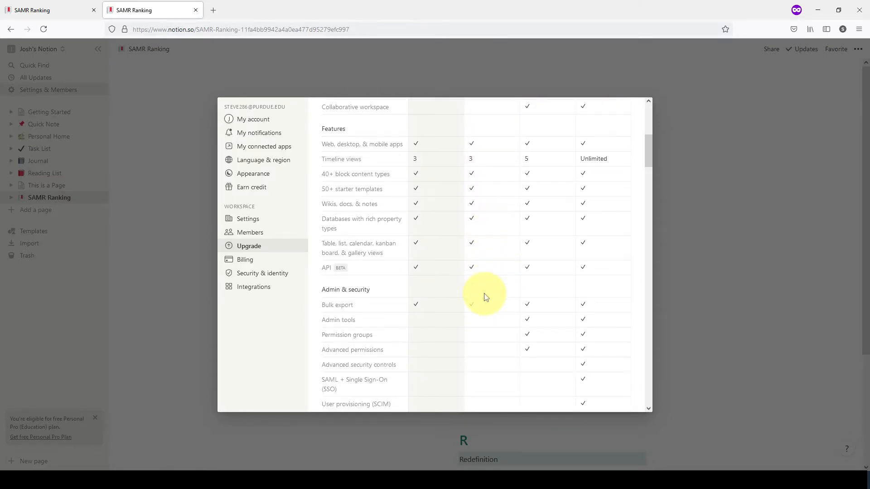
pyautogui.scroll(-4, 485, 296)
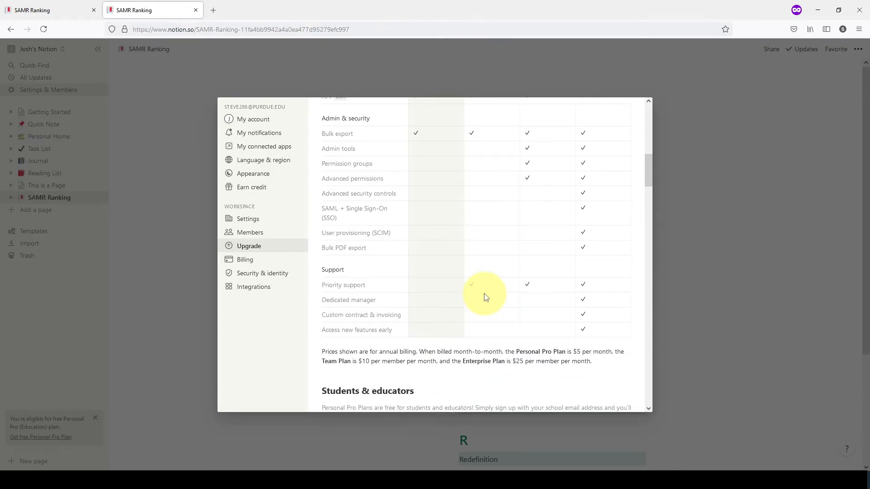
pyautogui.scroll(-4, 485, 296)
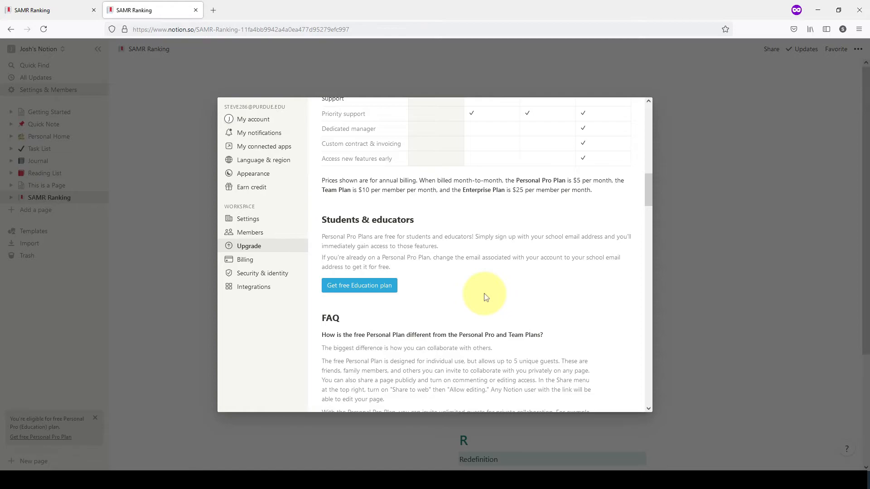
pyautogui.scroll(-2, 485, 297)
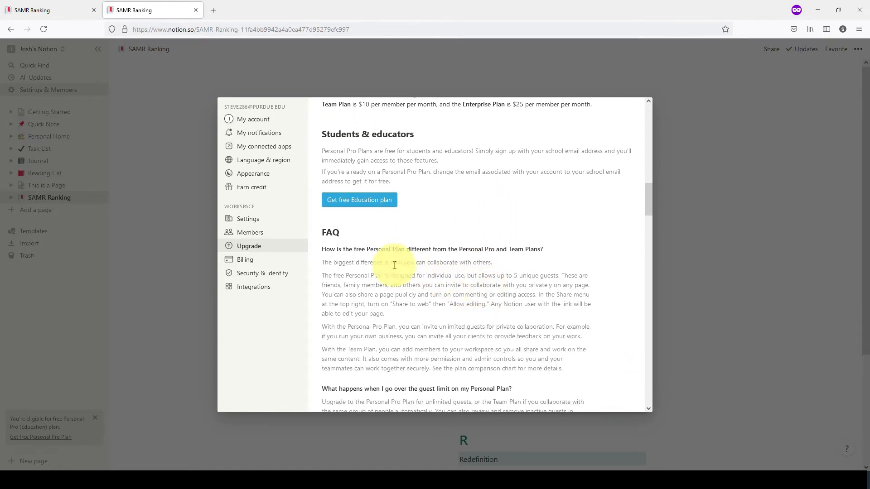
pyautogui.scroll(10, 414, 229)
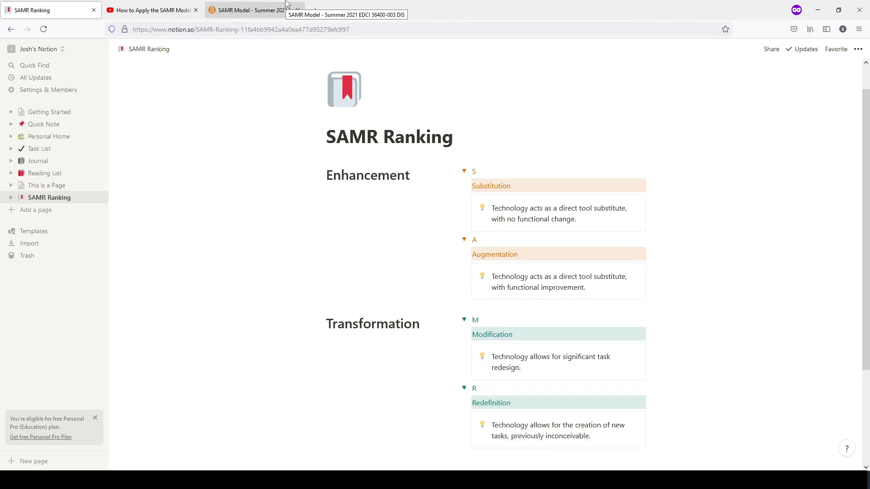
# Step: Switch to the SAMR Model course page in Brightspace, review its content, and return to the SAMR Ranking page
pyautogui.click(285, 4)
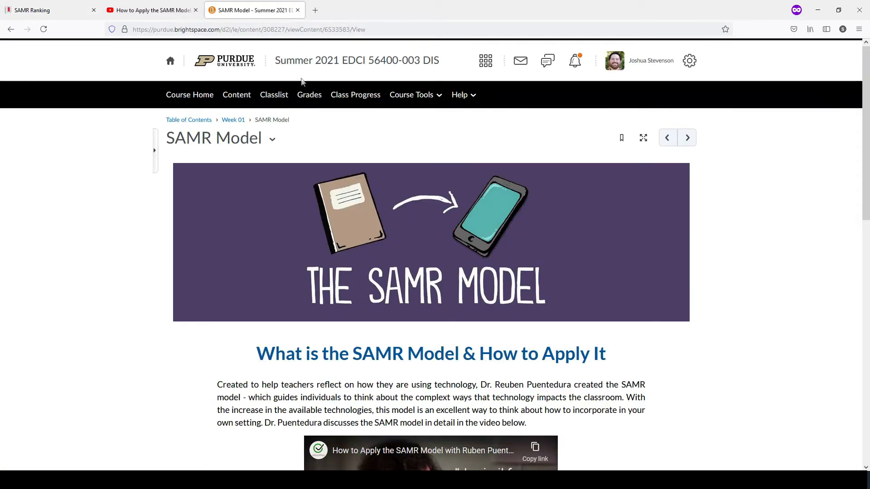
pyautogui.scroll(-10, 350, 168)
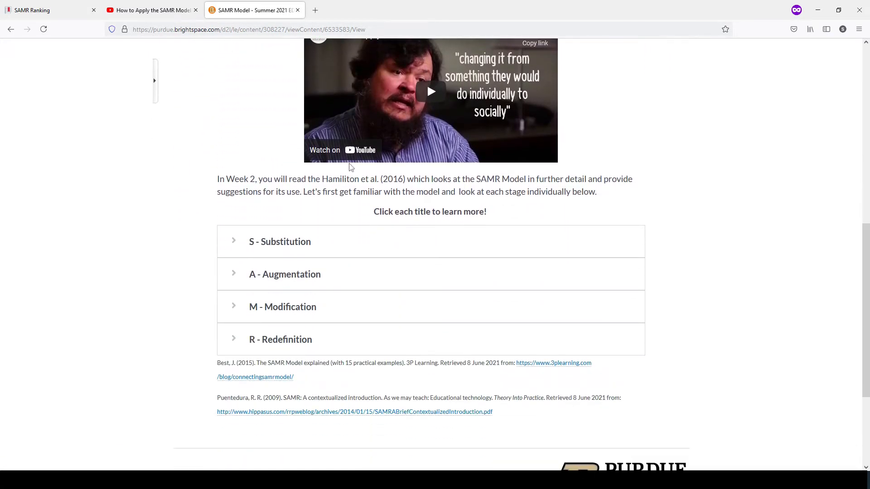
pyautogui.scroll(9, 350, 167)
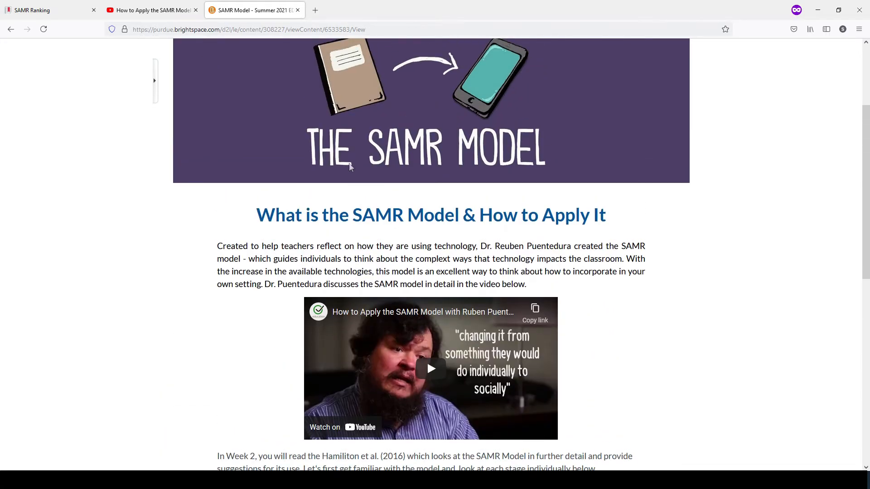
pyautogui.click(68, 10)
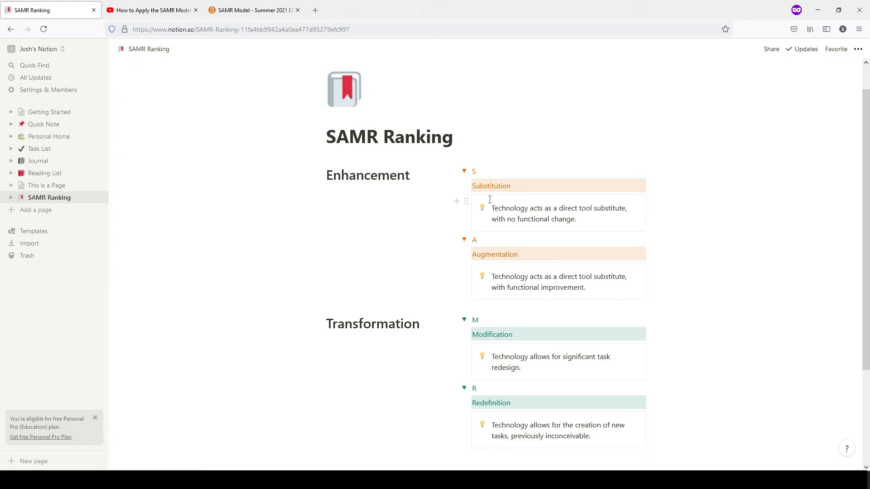
# Step: Copy the address of the YouTube video "How to Apply the SAMR Model with Ruben Puentedura" and return to the SAMR Ranking page
pyautogui.click(152, 10)
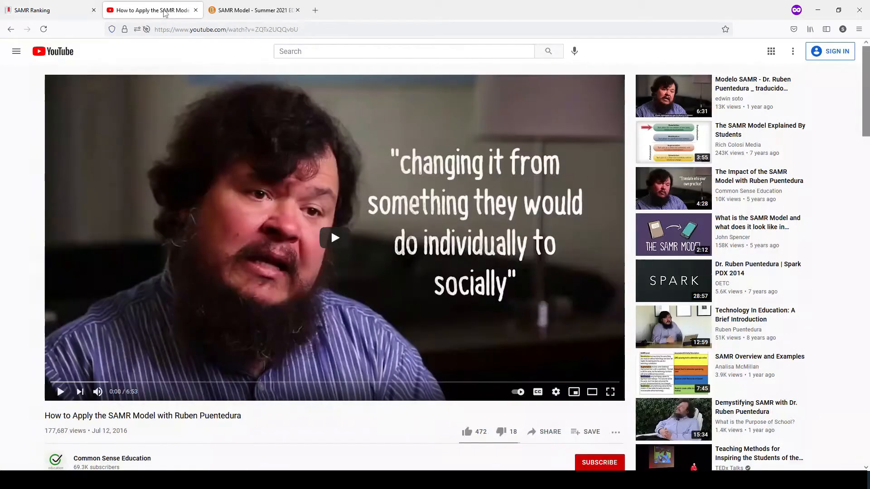
pyautogui.click(319, 28)
pyautogui.hotkey('ctrl', 'c')
pyautogui.click(50, 10)
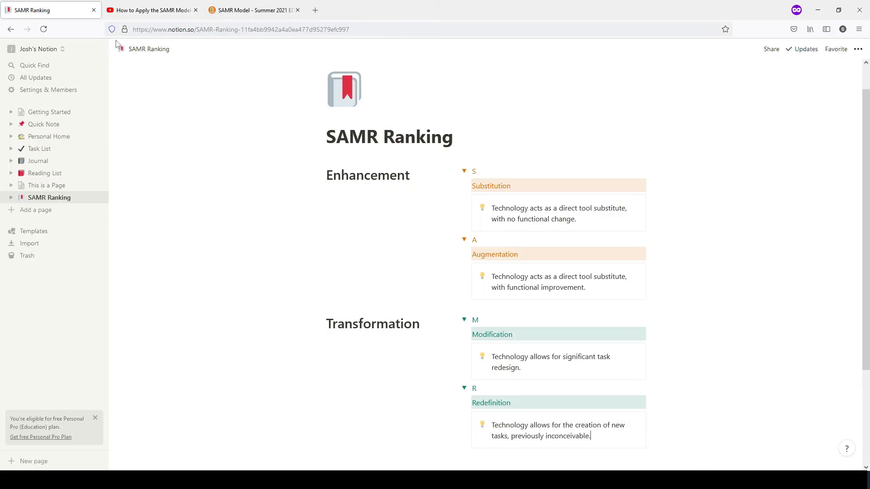
pyautogui.scroll(-3, 495, 392)
pyautogui.scroll(5, 471, 252)
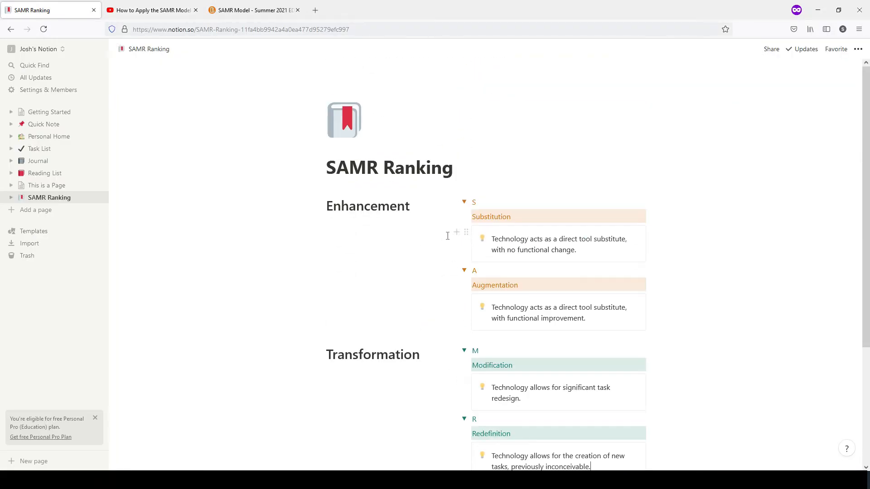
# Step: Insert a video block directly below the SAMR Ranking title and embed the copied YouTube link in it
pyautogui.click(451, 175)
pyautogui.press('Return')
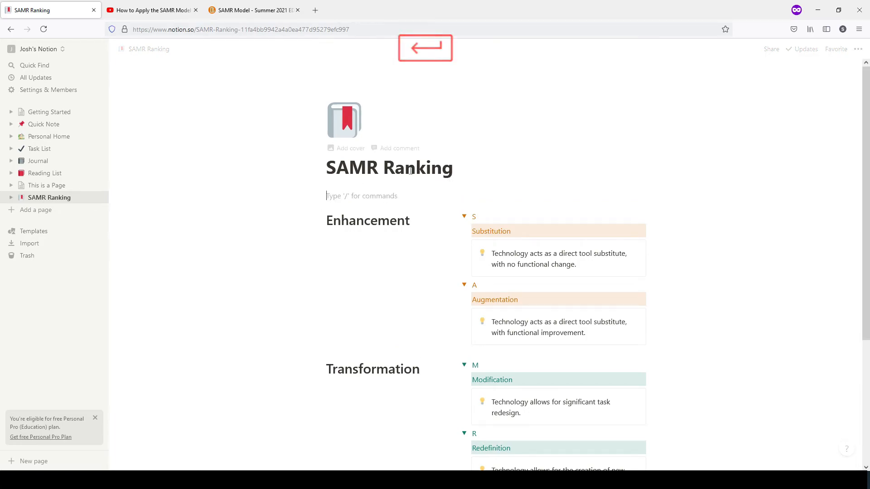
pyautogui.write('/')
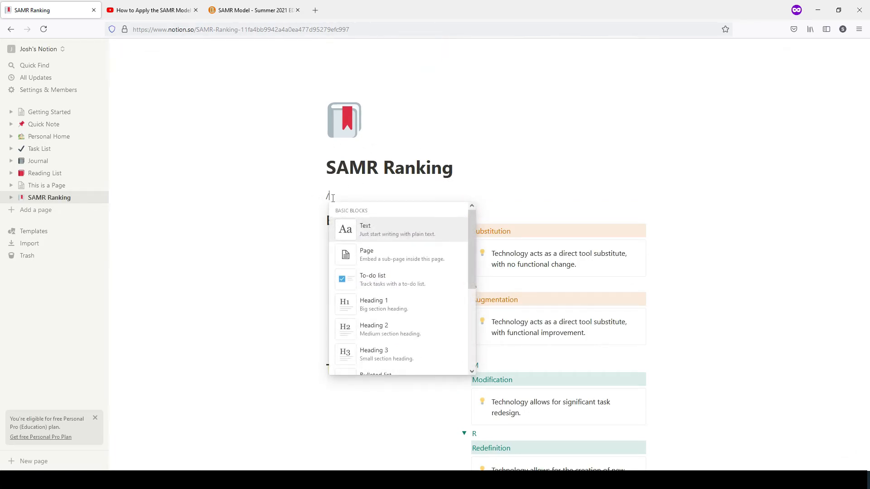
pyautogui.write('vi')
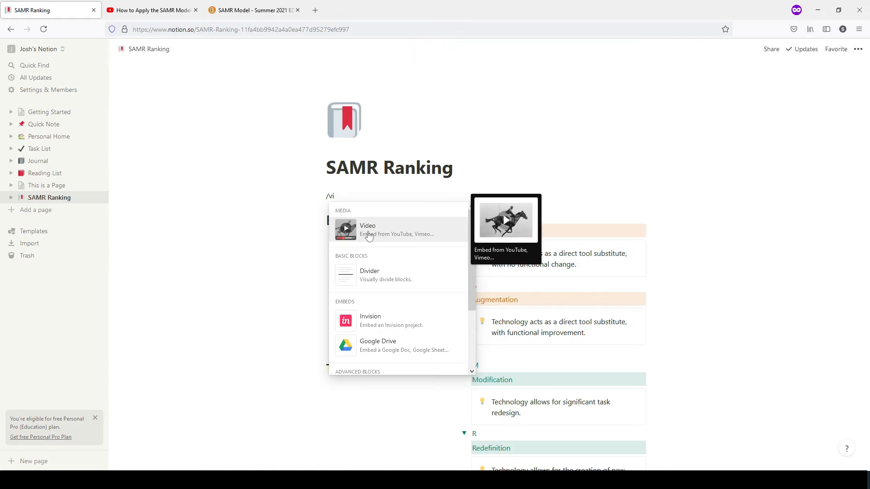
pyautogui.click(369, 237)
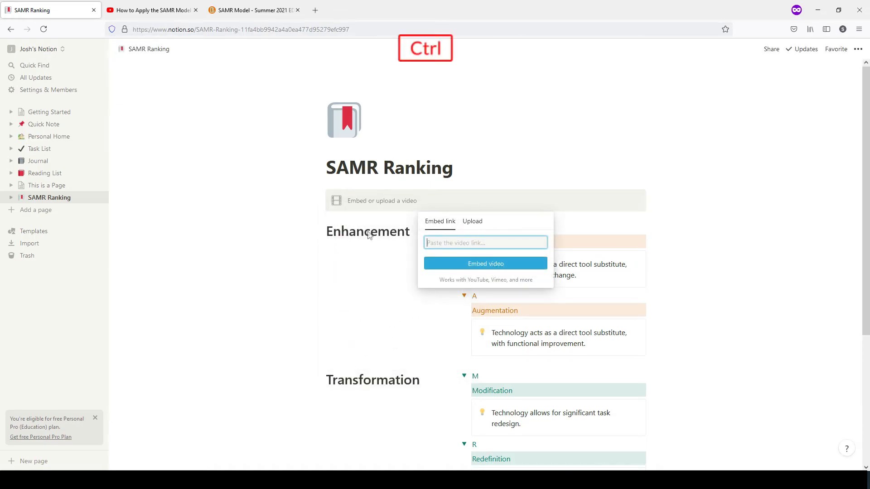
pyautogui.hotkey('ctrl', 'v')
pyautogui.click(434, 263)
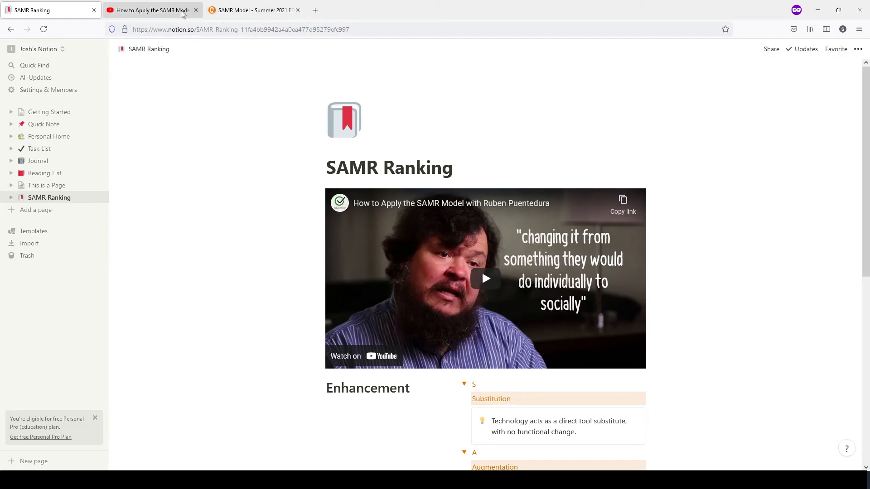
# Step: Search the web for "SAMR model" in a new browser tab and open the Edutopia article on the powerful model for tech integration
pyautogui.click(184, 10)
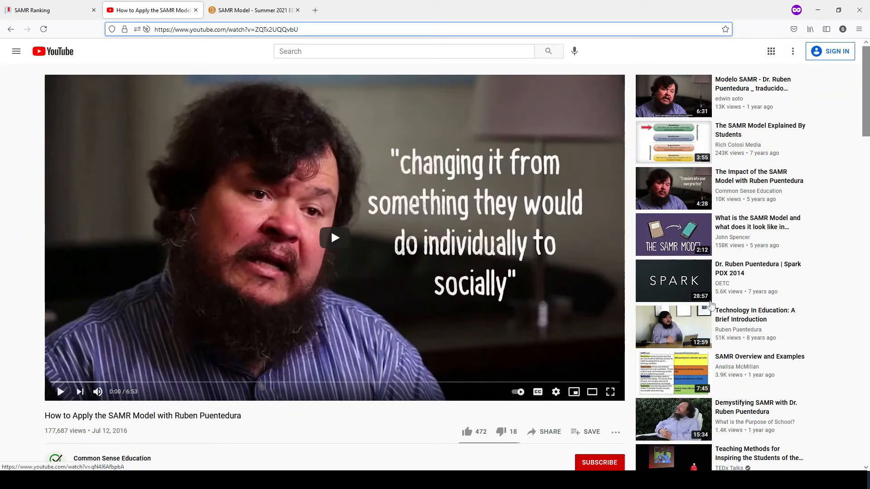
pyautogui.click(314, 10)
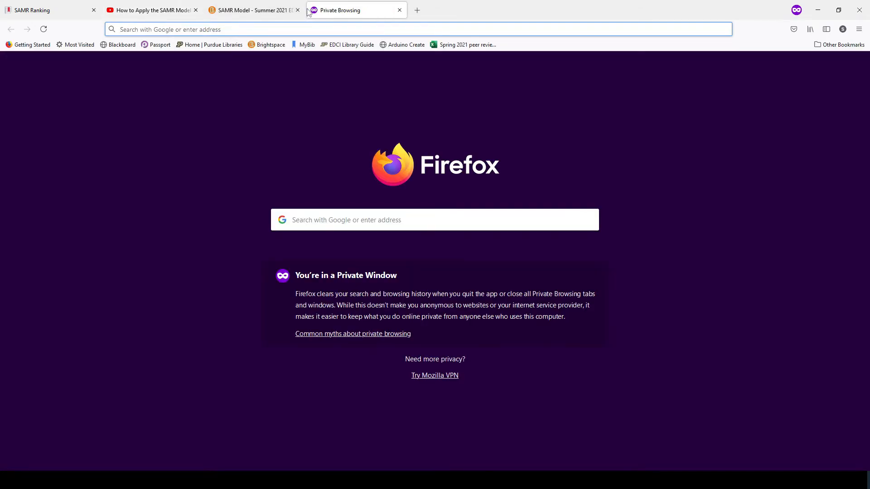
pyautogui.write('SAM')
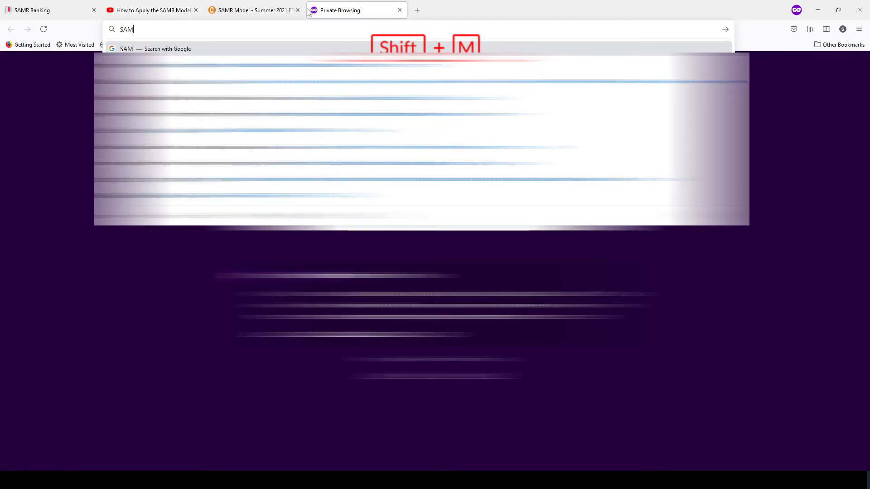
pyautogui.write('R model')
pyautogui.press('Return')
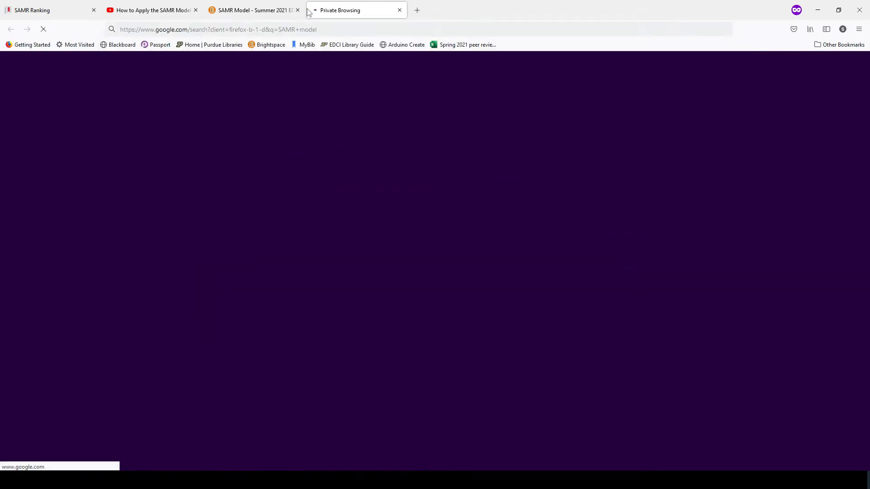
pyautogui.click(127, 138)
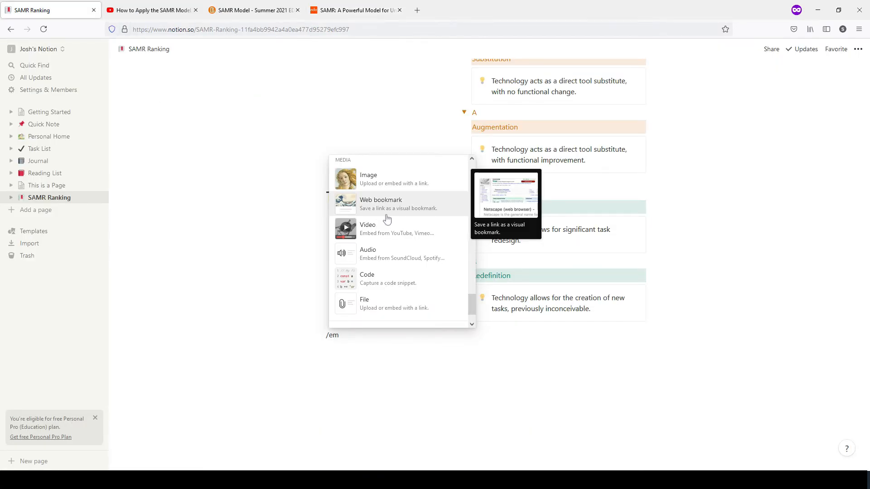
# Step: Create a web bookmark below the Transformation section from the copied Edutopia article link, and look over the page
pyautogui.click(386, 213)
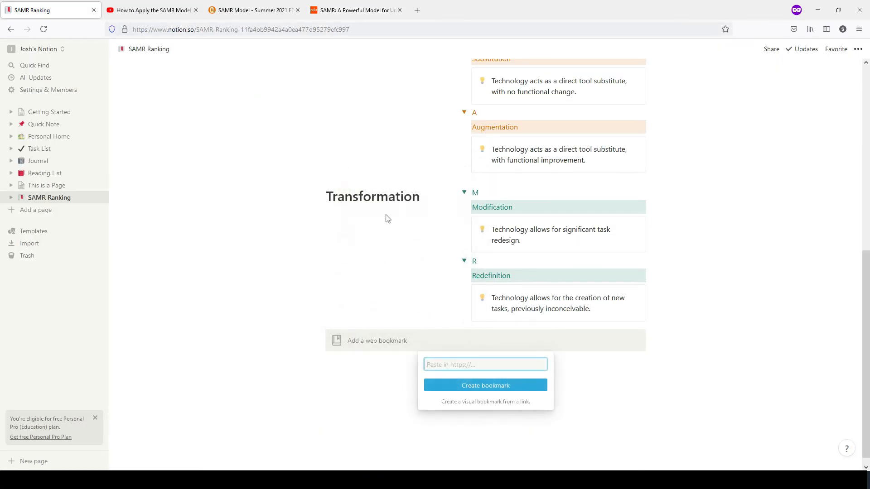
pyautogui.hotkey('ctrl', 'v')
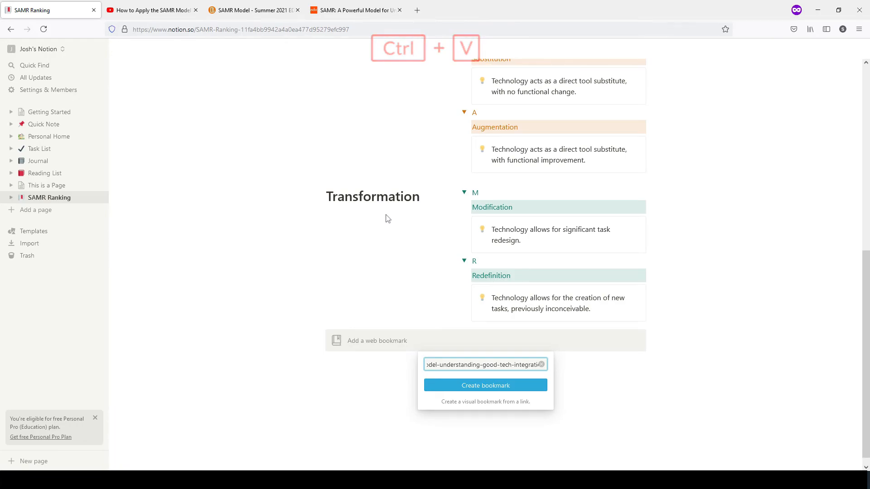
pyautogui.click(503, 386)
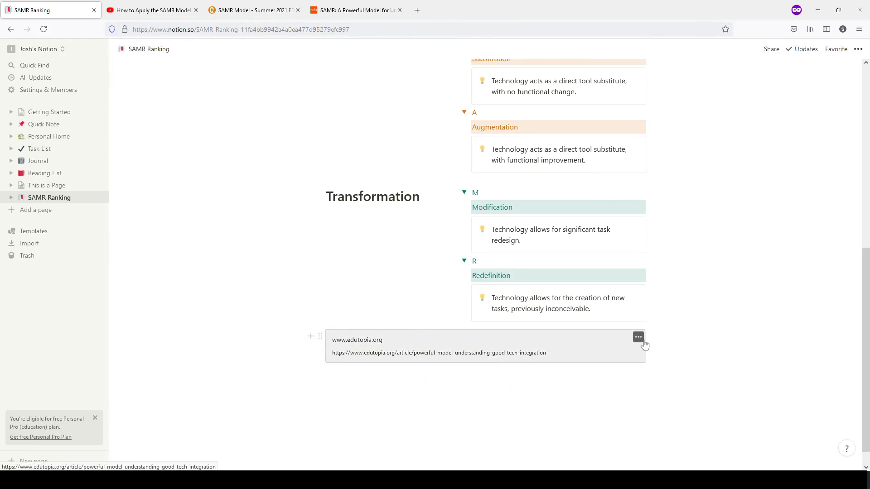
pyautogui.click(637, 338)
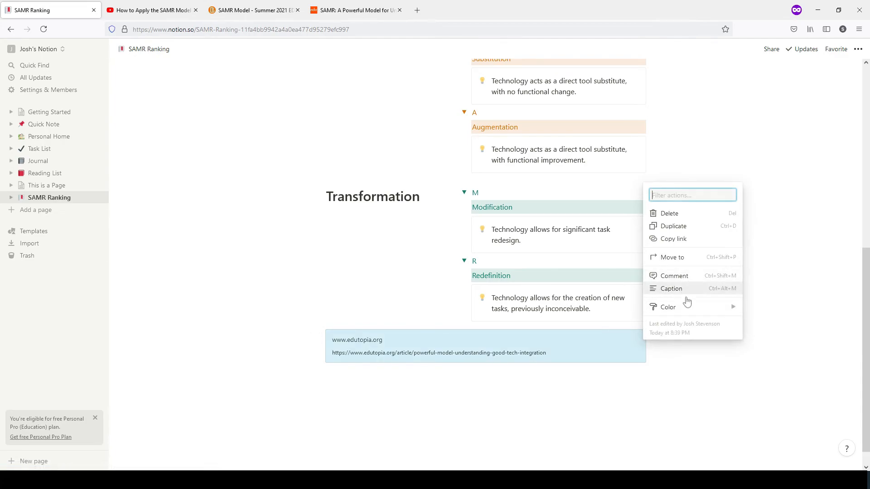
pyautogui.click(685, 370)
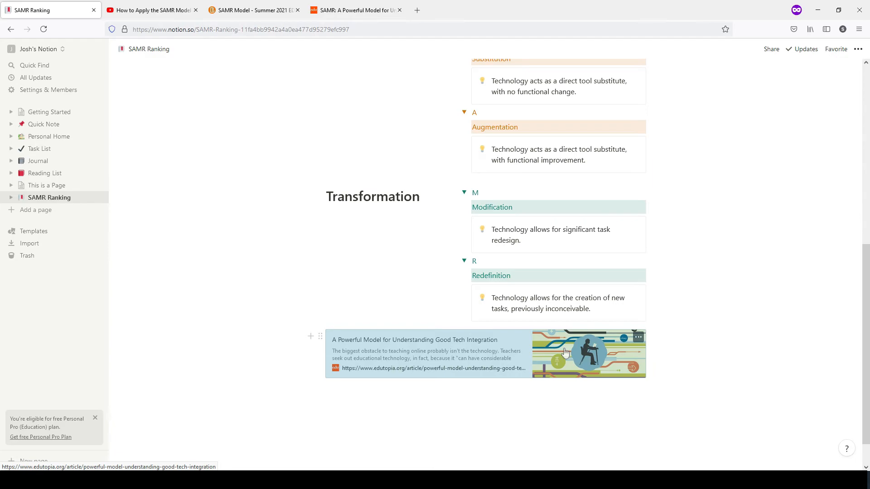
pyautogui.scroll(8, 517, 343)
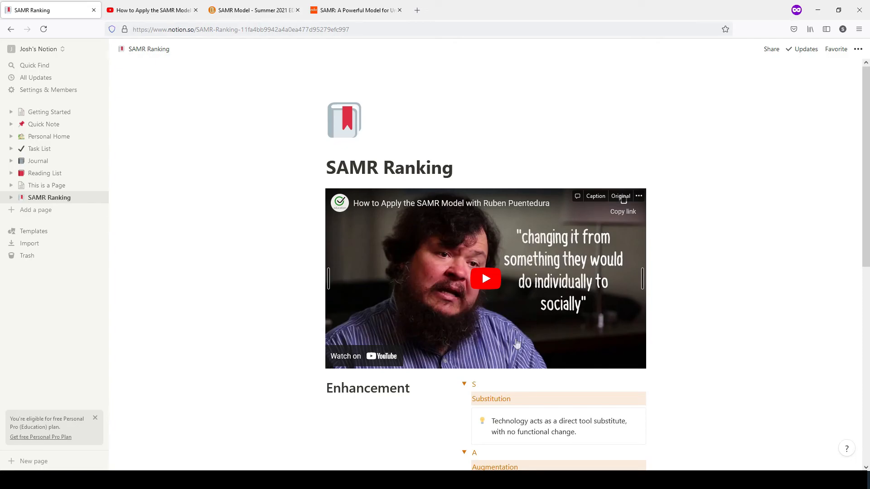
pyautogui.scroll(-2, 517, 343)
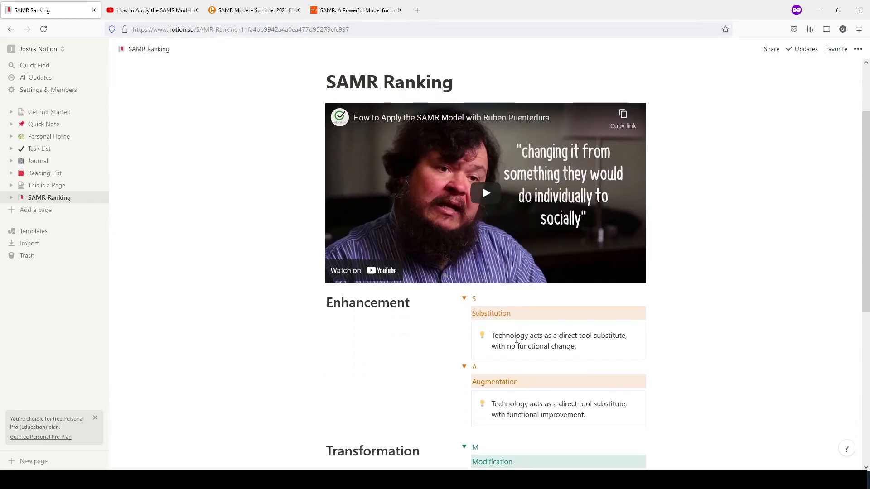